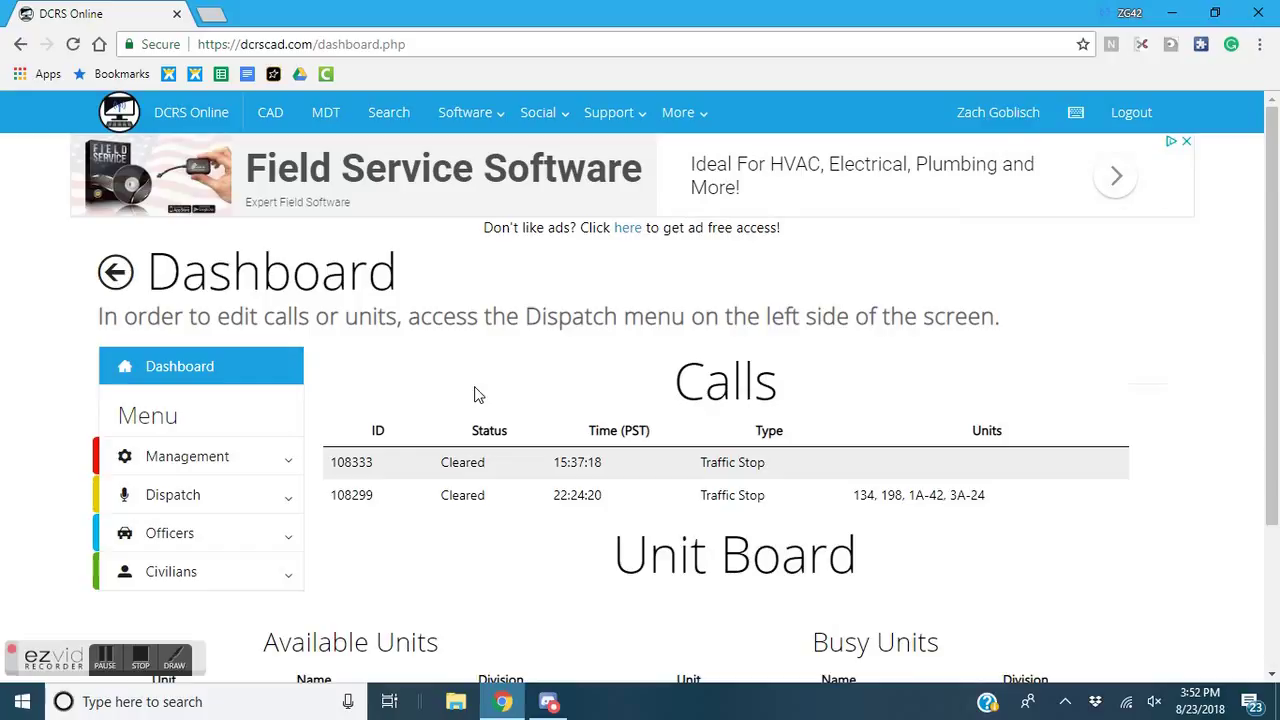
Step: Expand the Civilians menu and go to the Civilian Dashboard listing open calls and records
scroll(476, 394, down, 1)
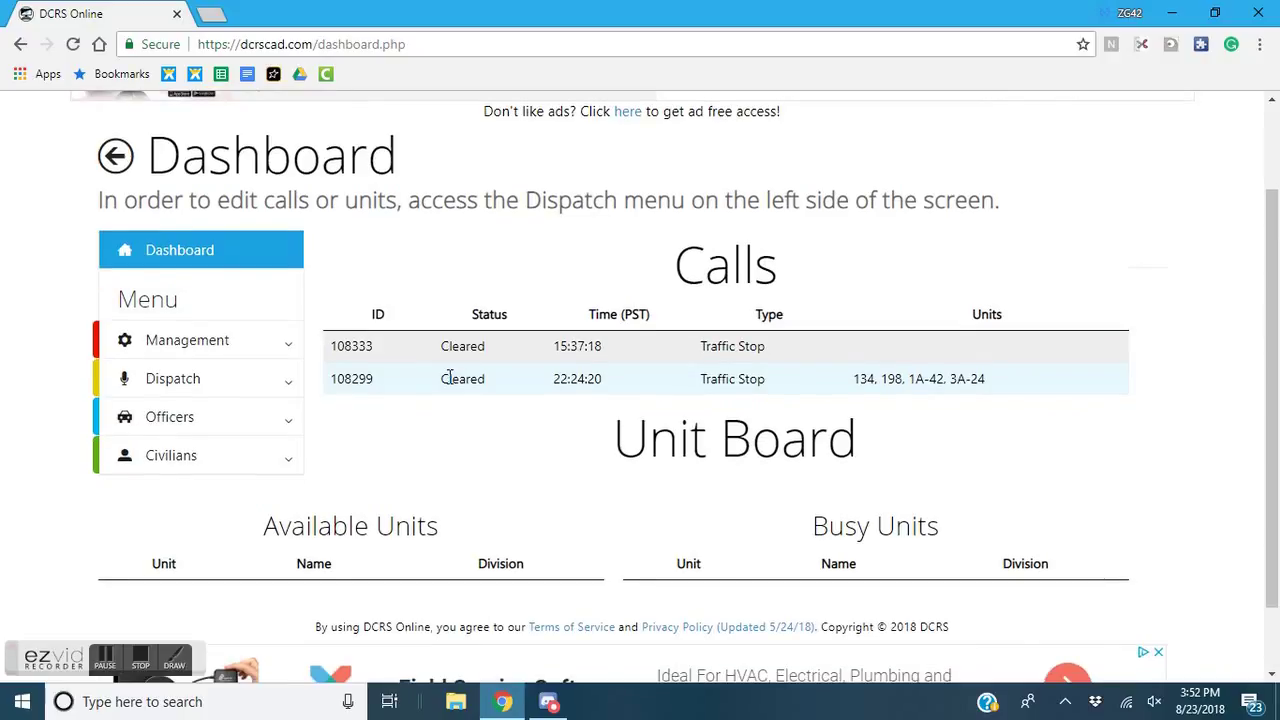
scroll(449, 377, down, 1)
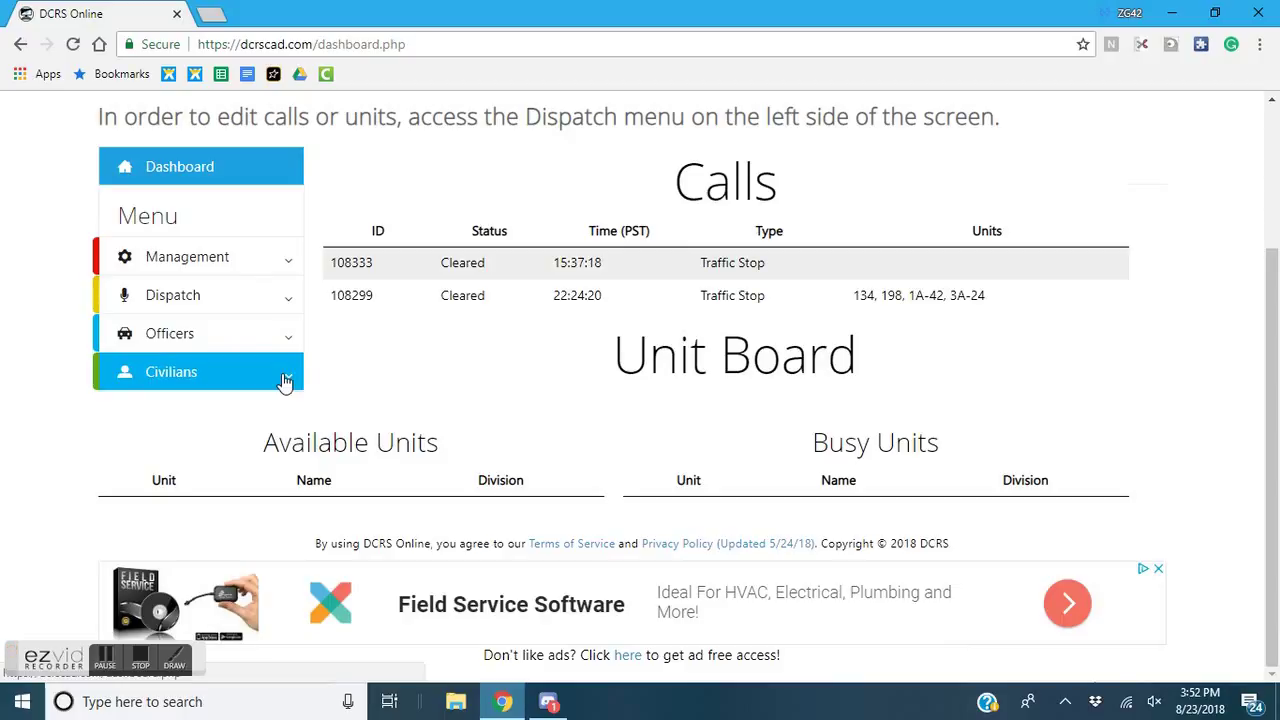
click(285, 382)
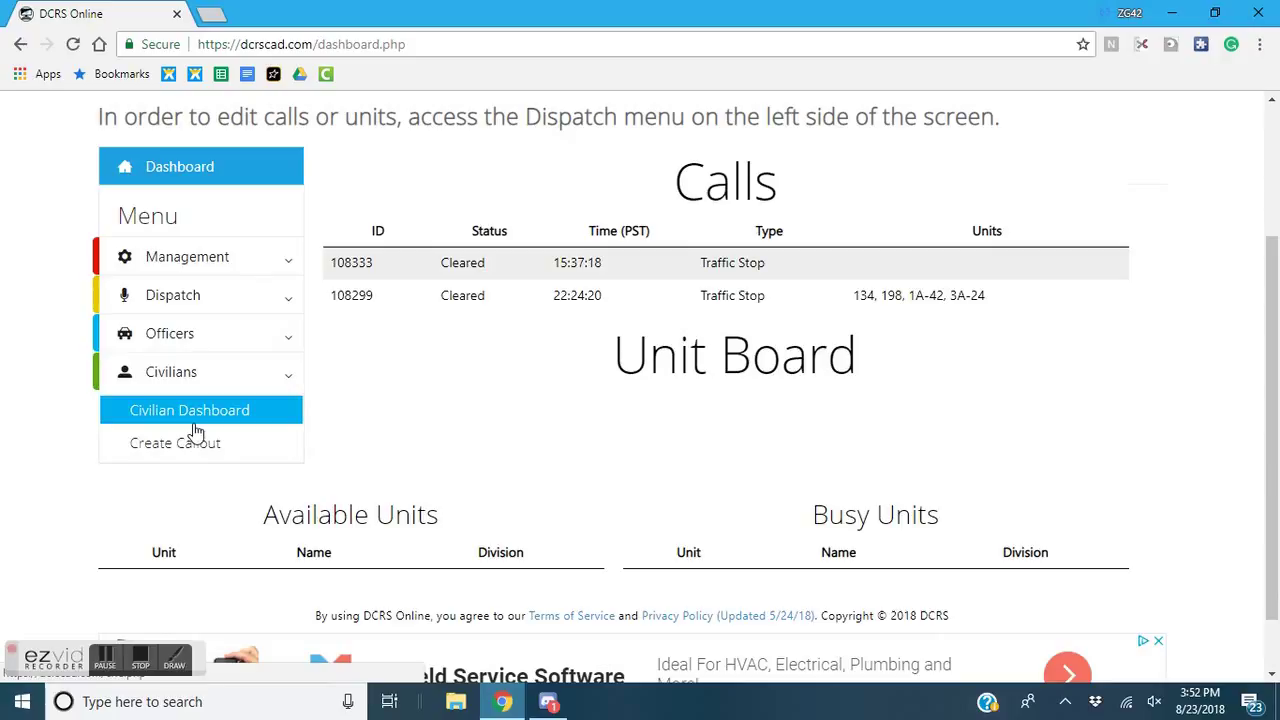
click(196, 428)
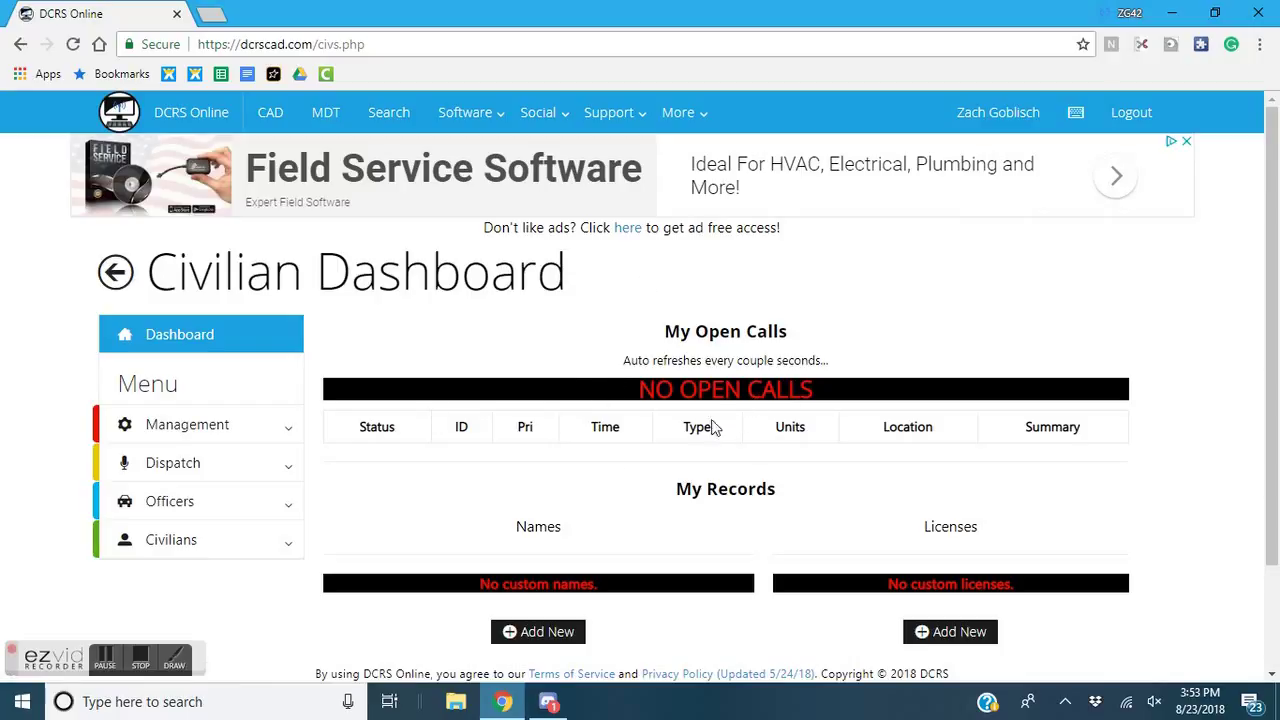
Step: Scroll down to Names and start a new person record with Add New
scroll(607, 490, down, 1)
scroll(607, 490, down, 1)
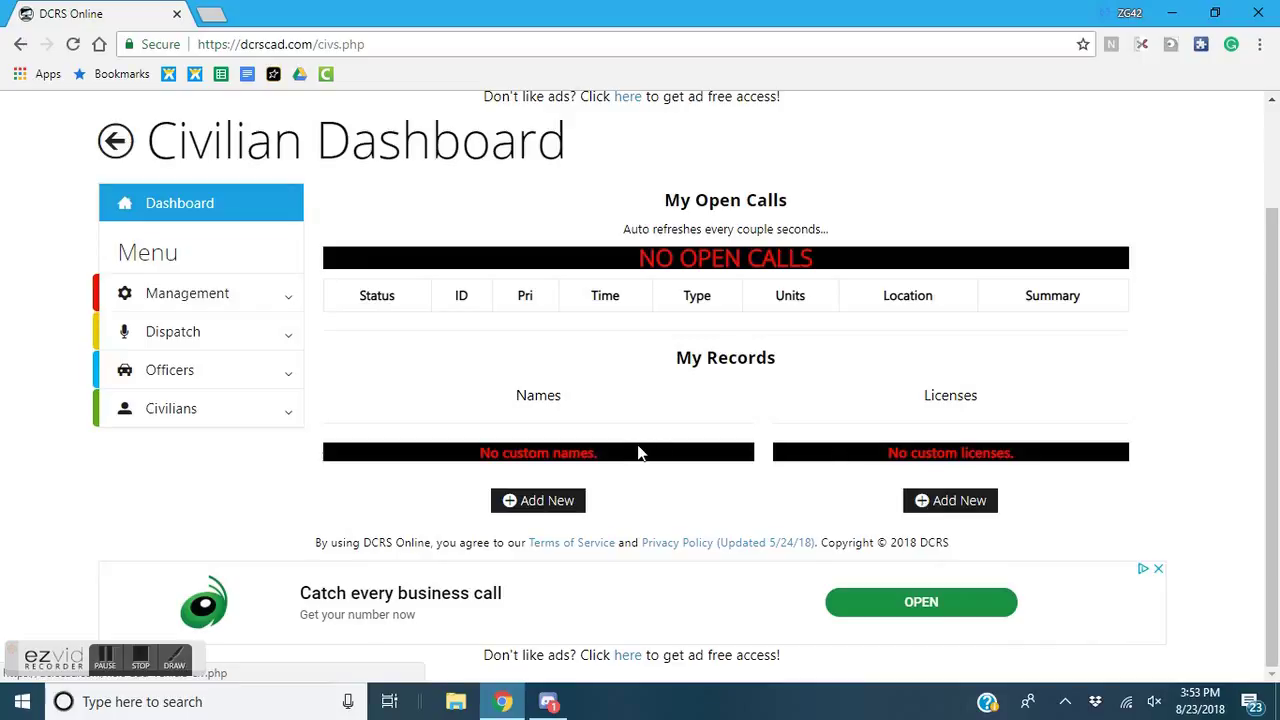
click(533, 499)
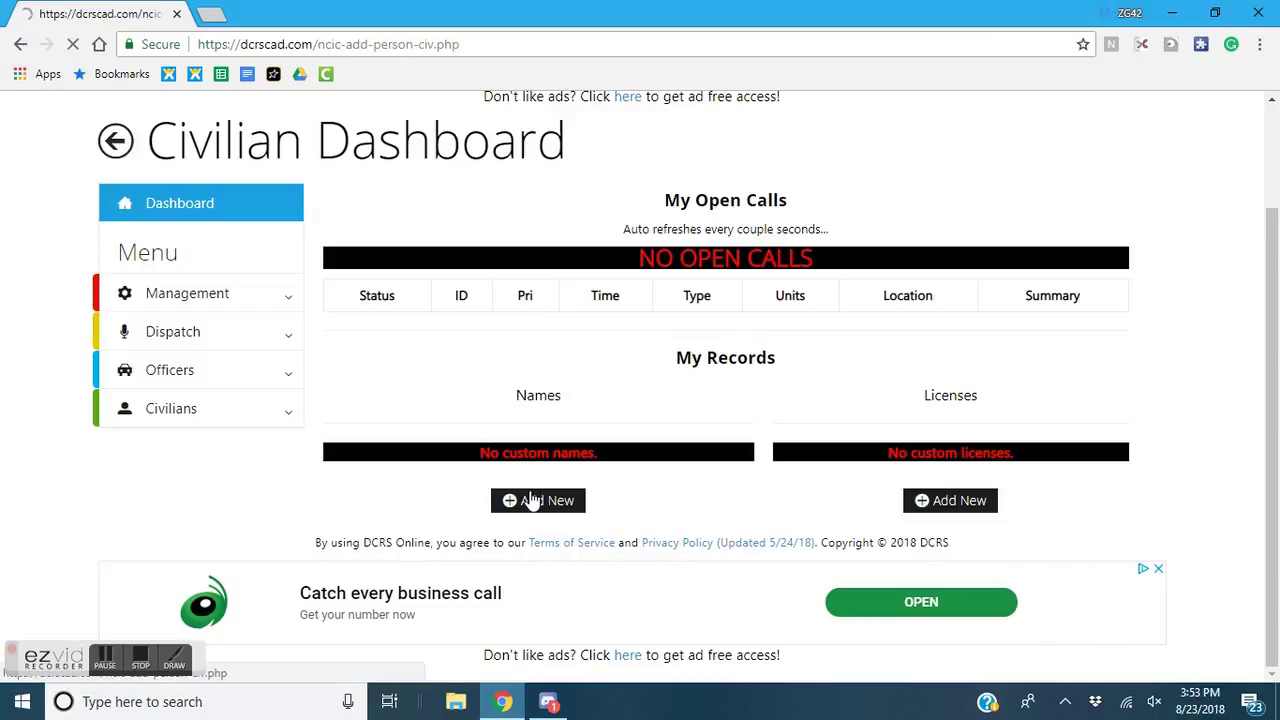
scroll(471, 460, down, 2)
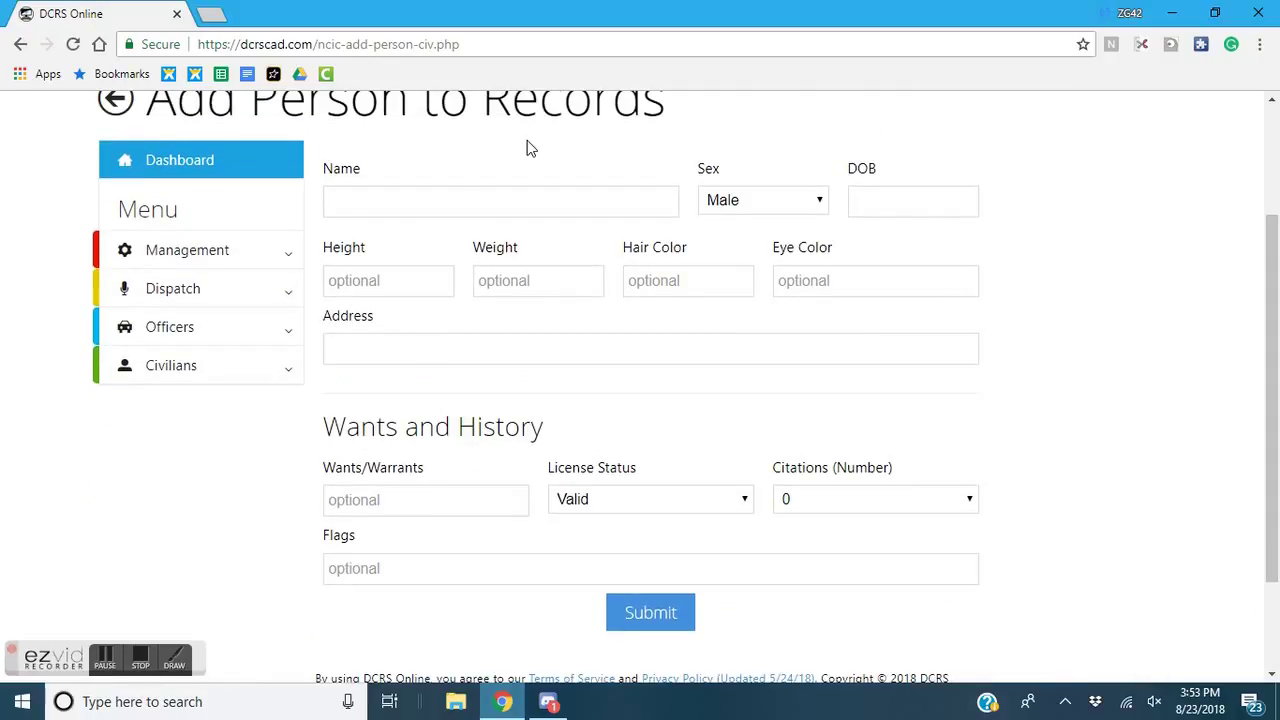
click(884, 204)
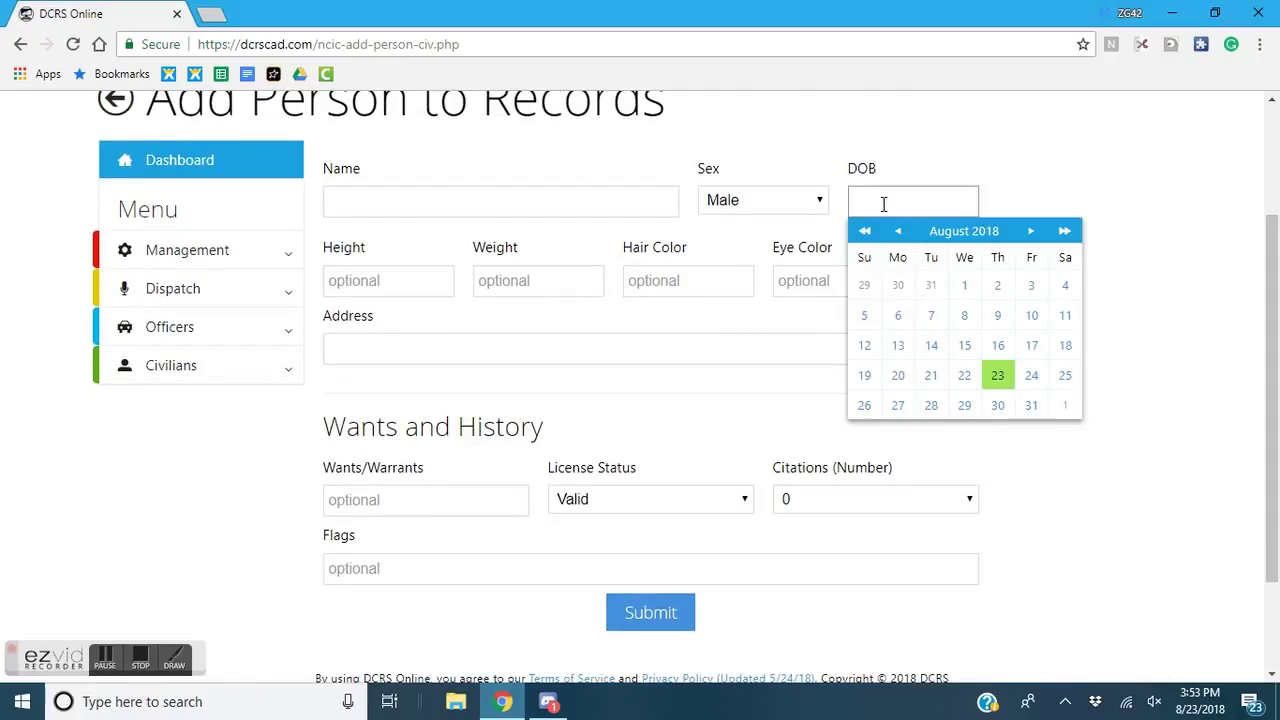
click(955, 232)
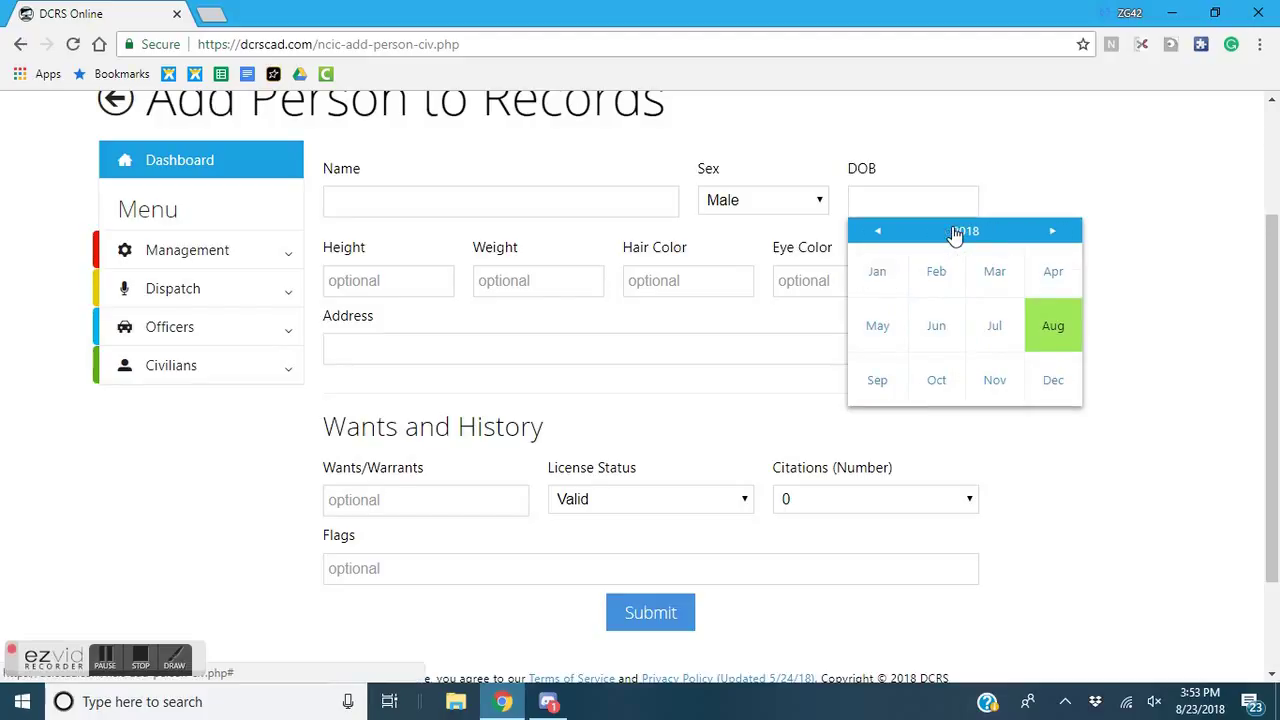
click(876, 236)
click(876, 236)
click(876, 236)
click(876, 236)
click(876, 236)
click(876, 236)
click(876, 236)
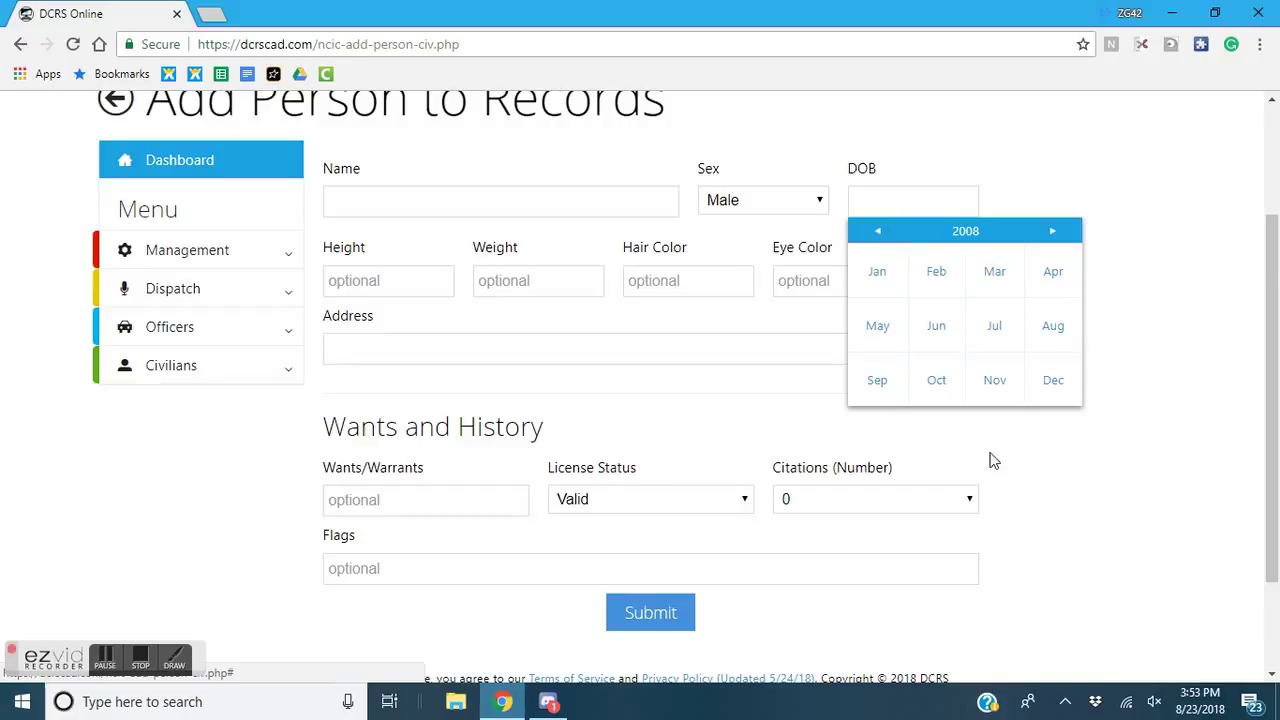
click(550, 443)
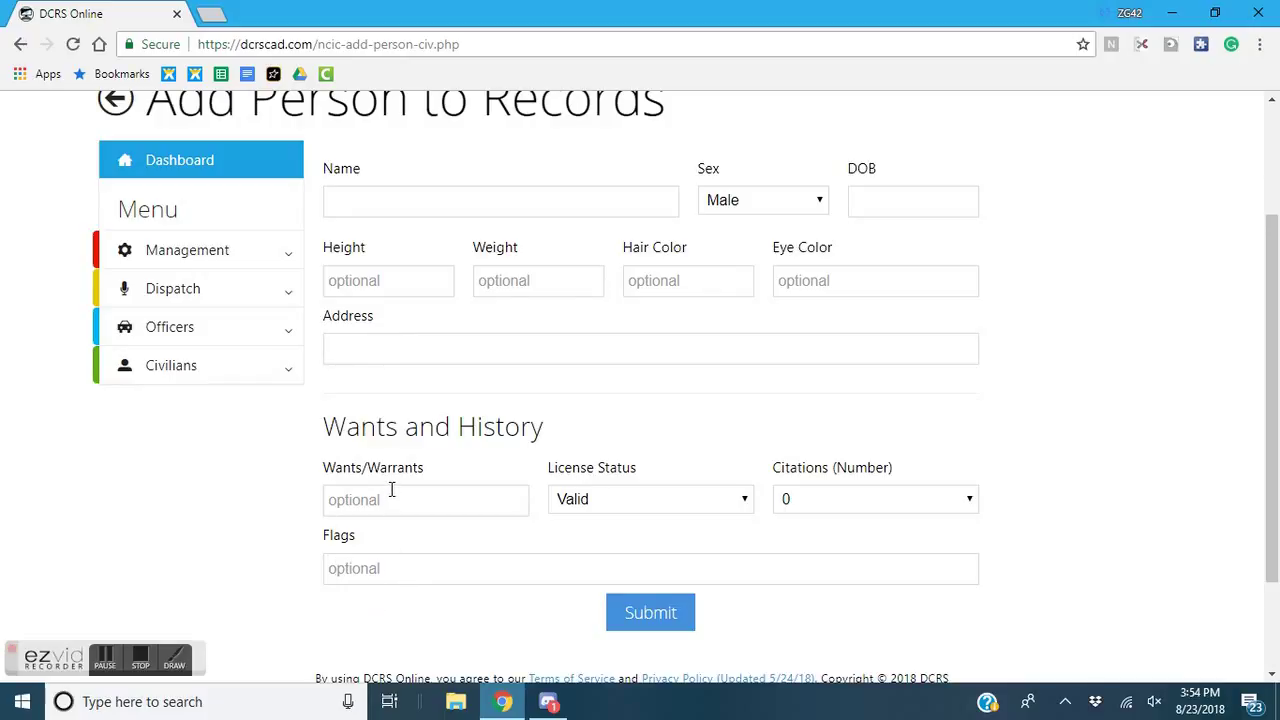
Step: Check the License Status and Citations choices, leaving them at Valid and 0
click(580, 500)
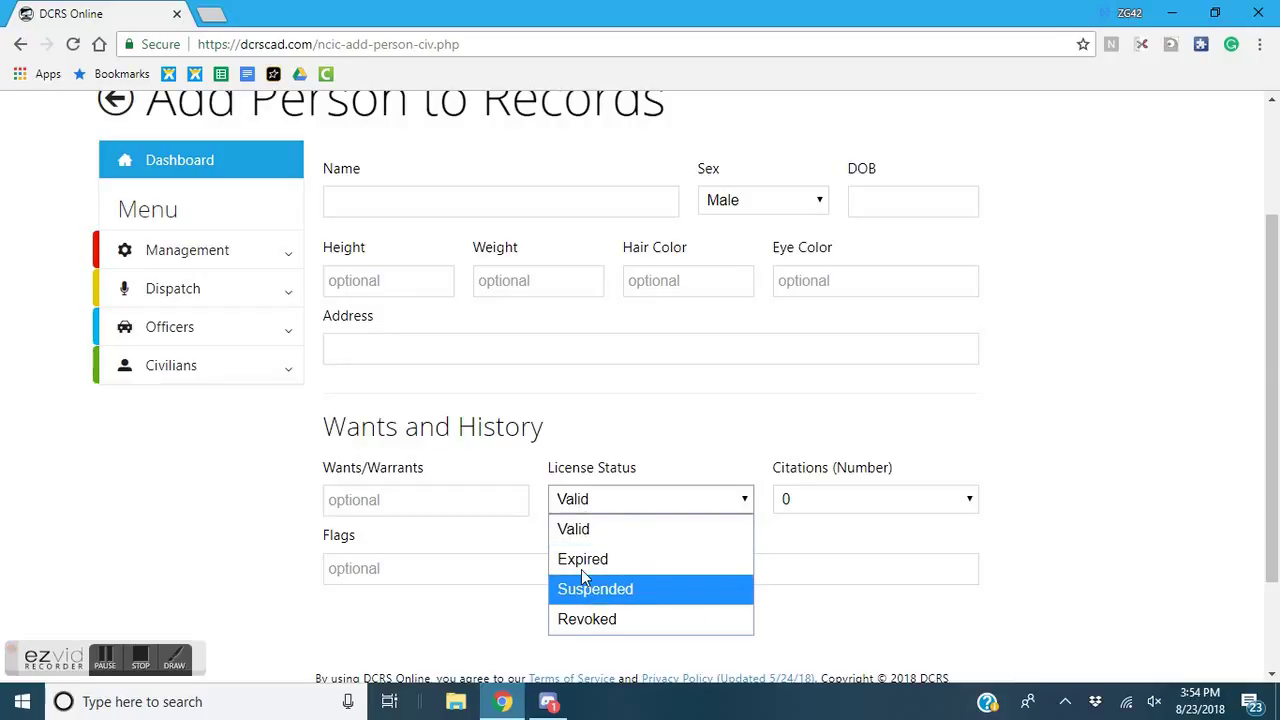
click(506, 628)
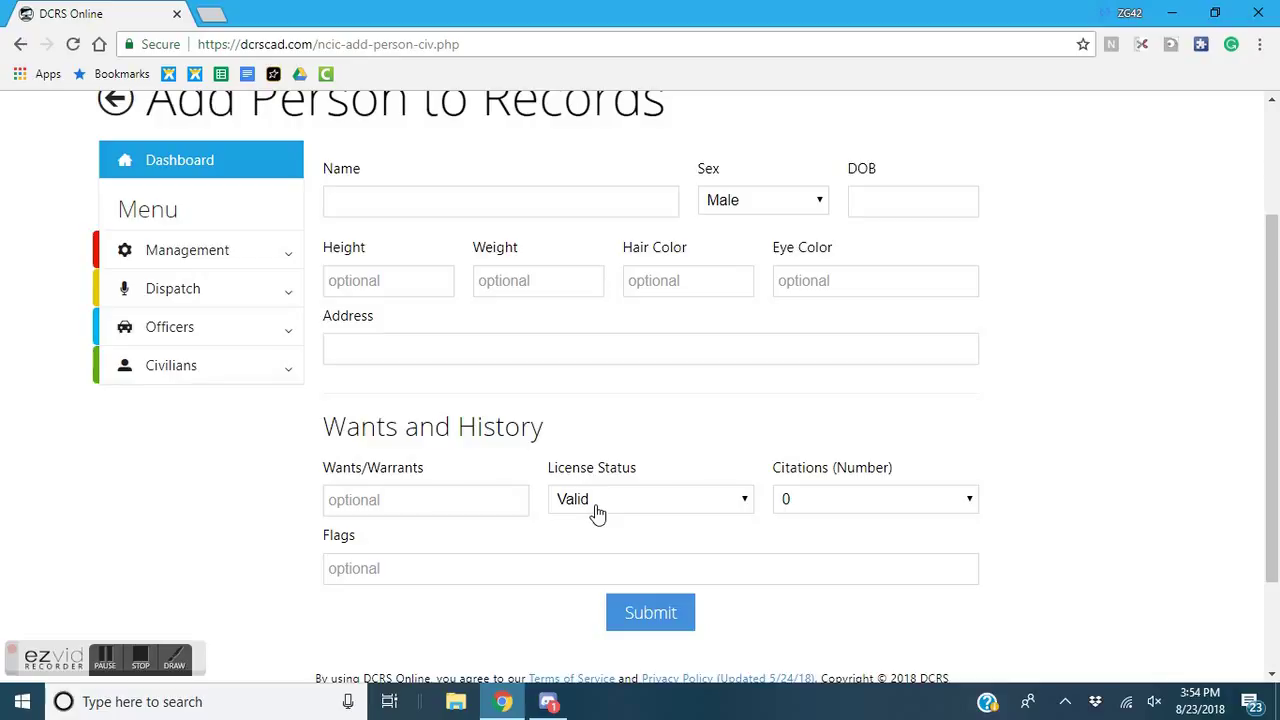
click(874, 500)
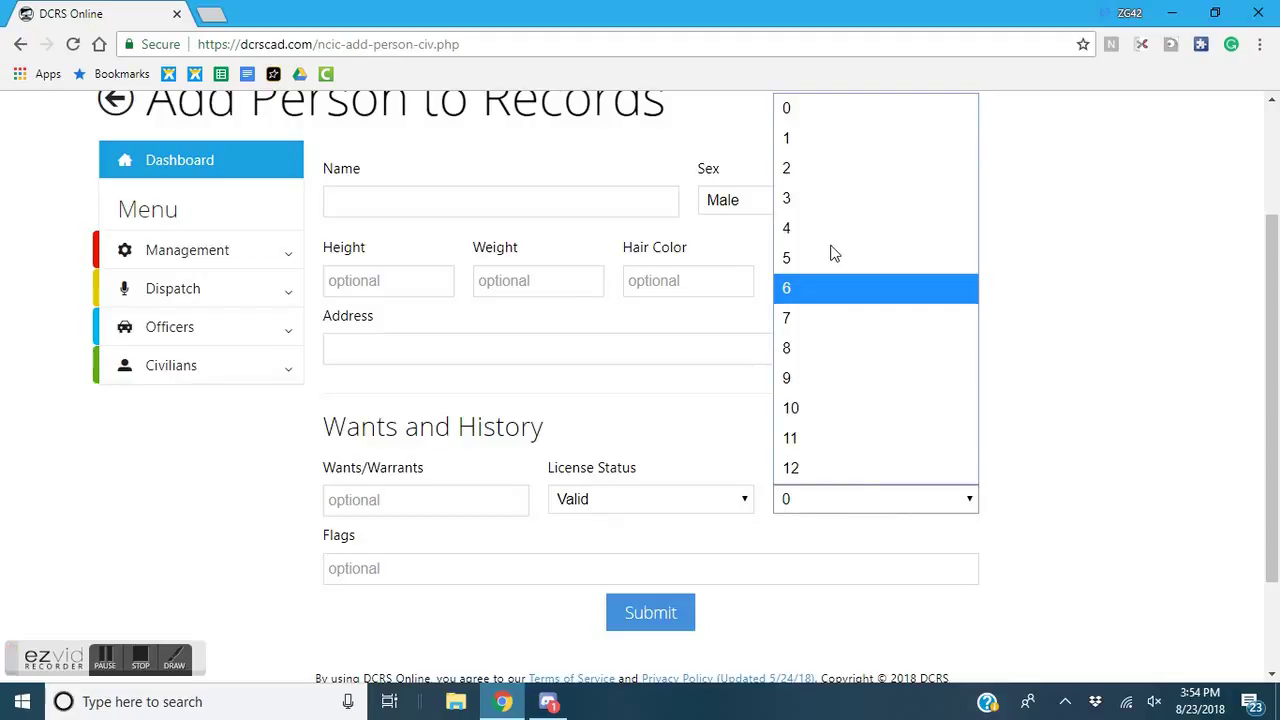
click(1062, 408)
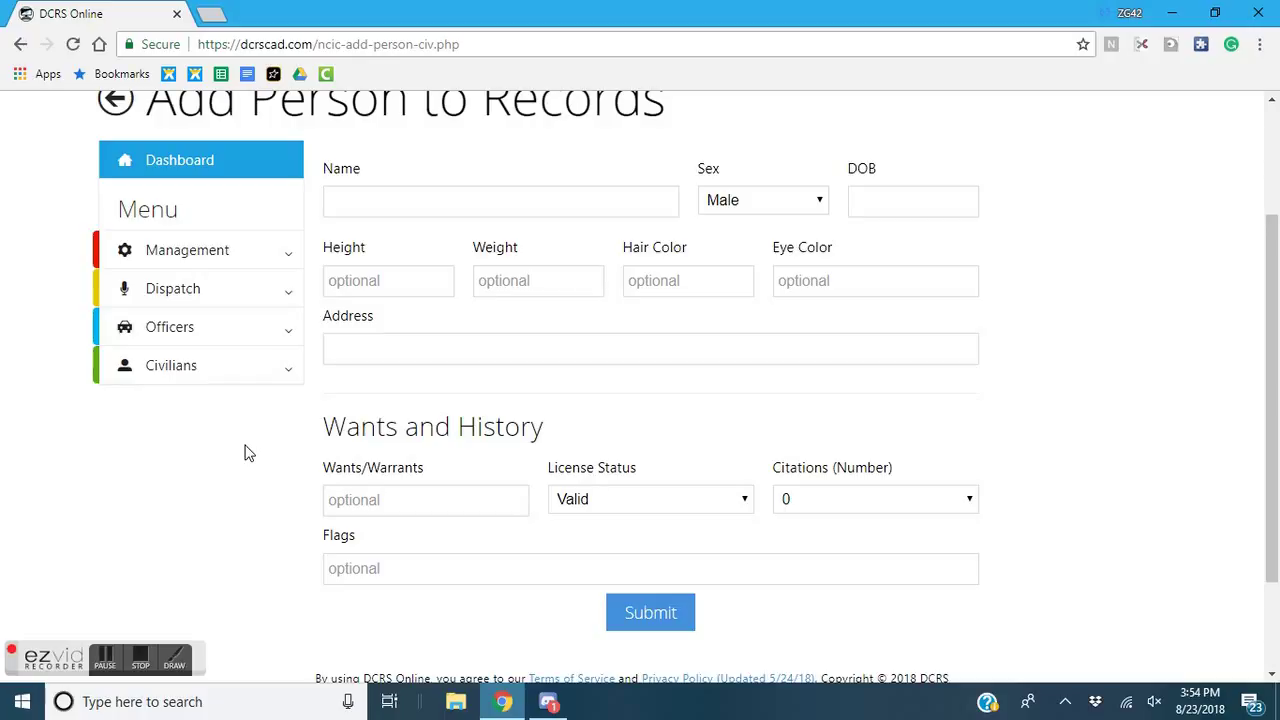
Step: Focus the Flags field, then expand the Civilians menu without submitting the form
click(357, 568)
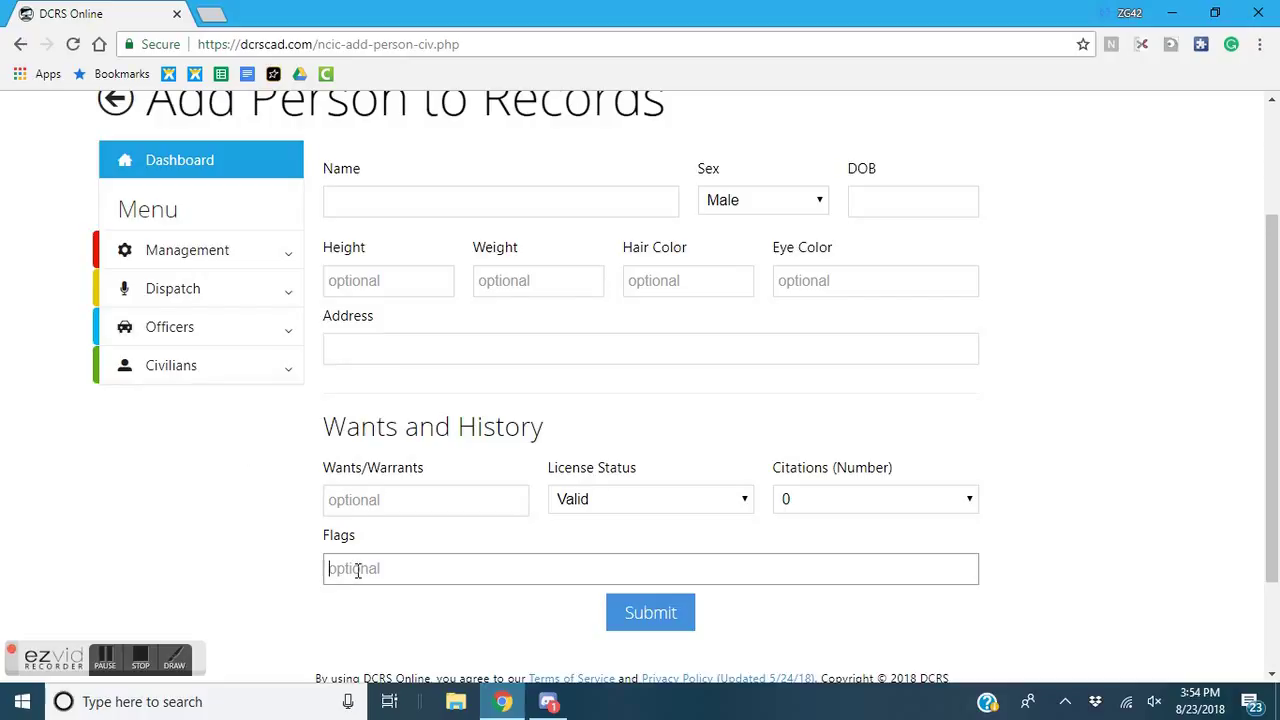
click(424, 543)
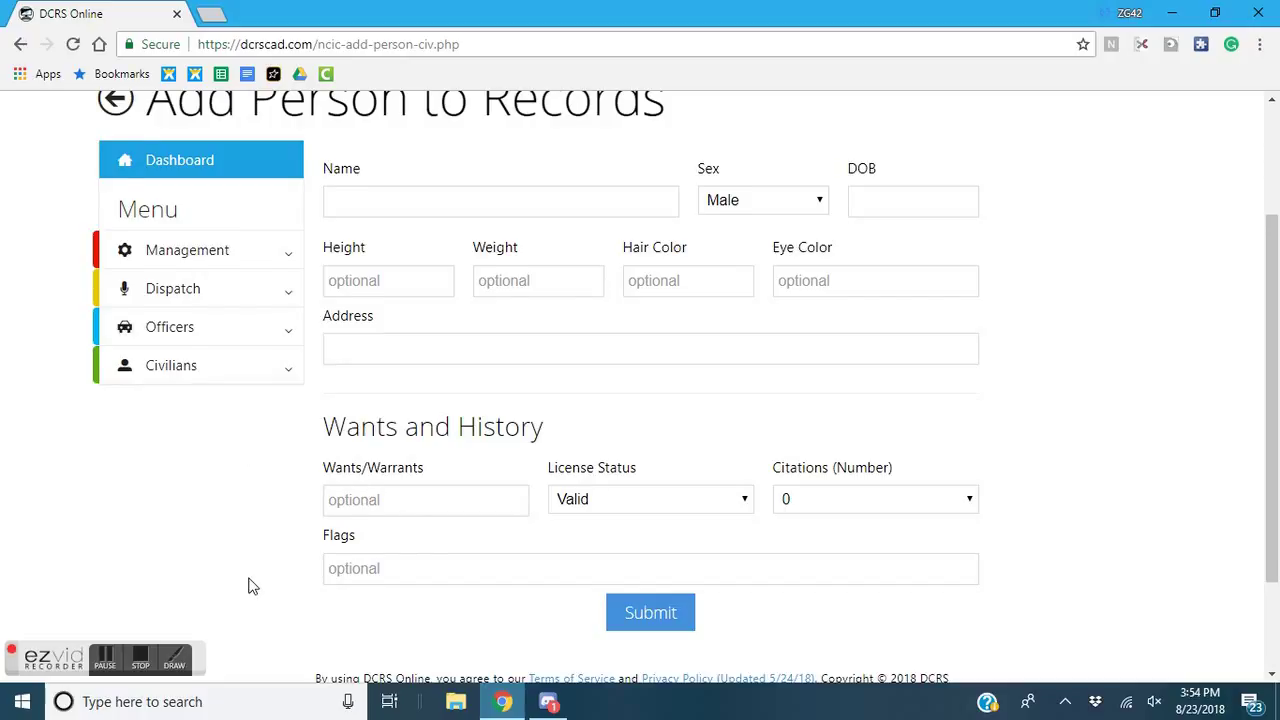
scroll(253, 587, up, 2)
click(203, 537)
Step: Return to the Civilian Dashboard and start a new vehicle record, leaving Registration at Current
click(197, 580)
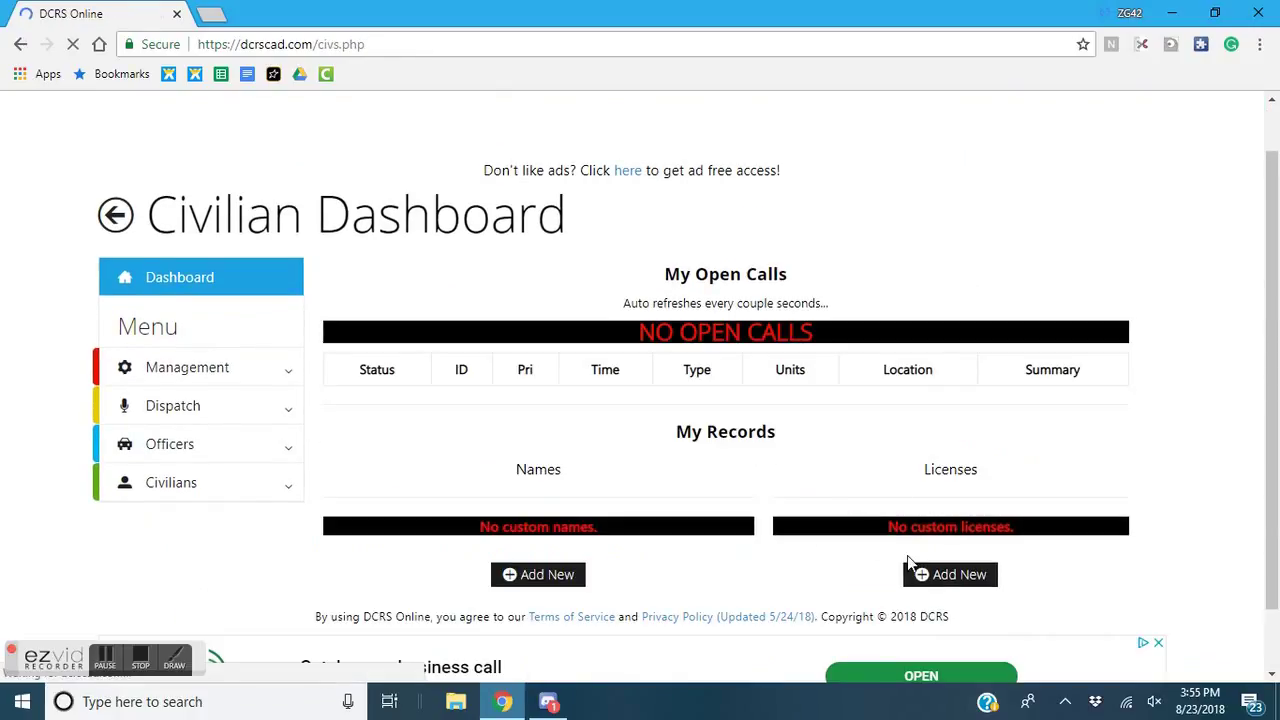
click(916, 573)
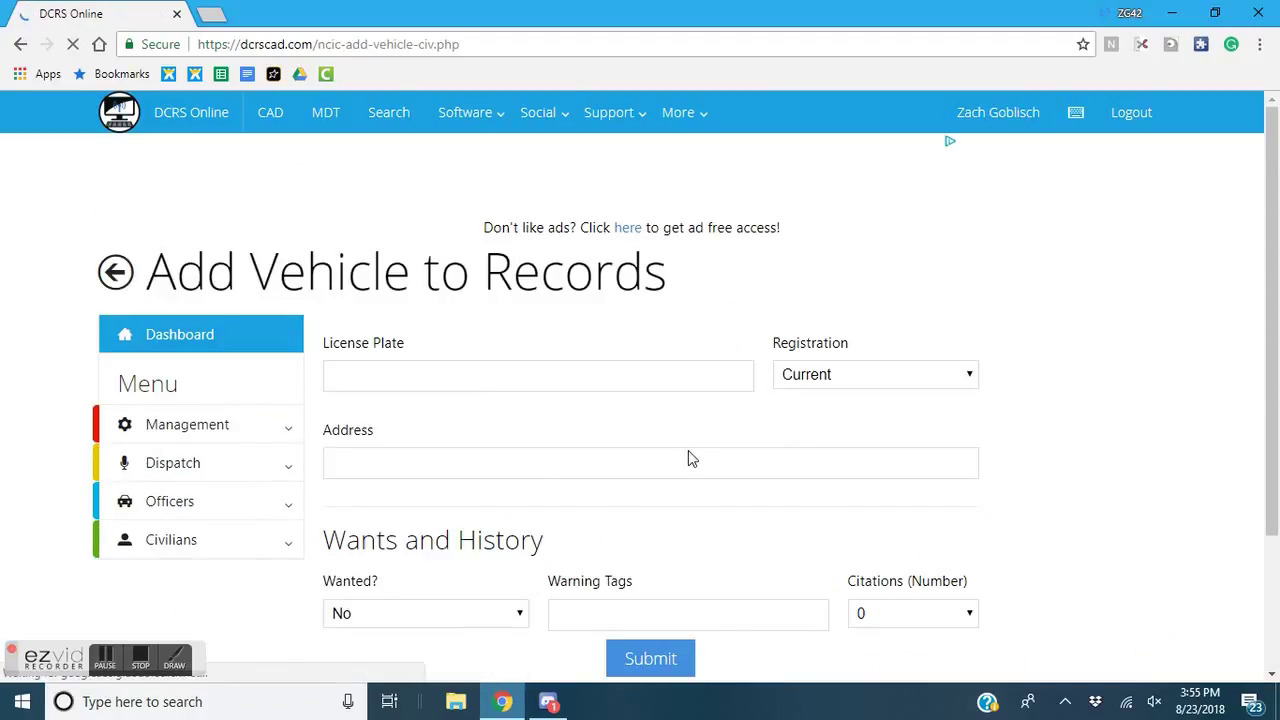
click(829, 374)
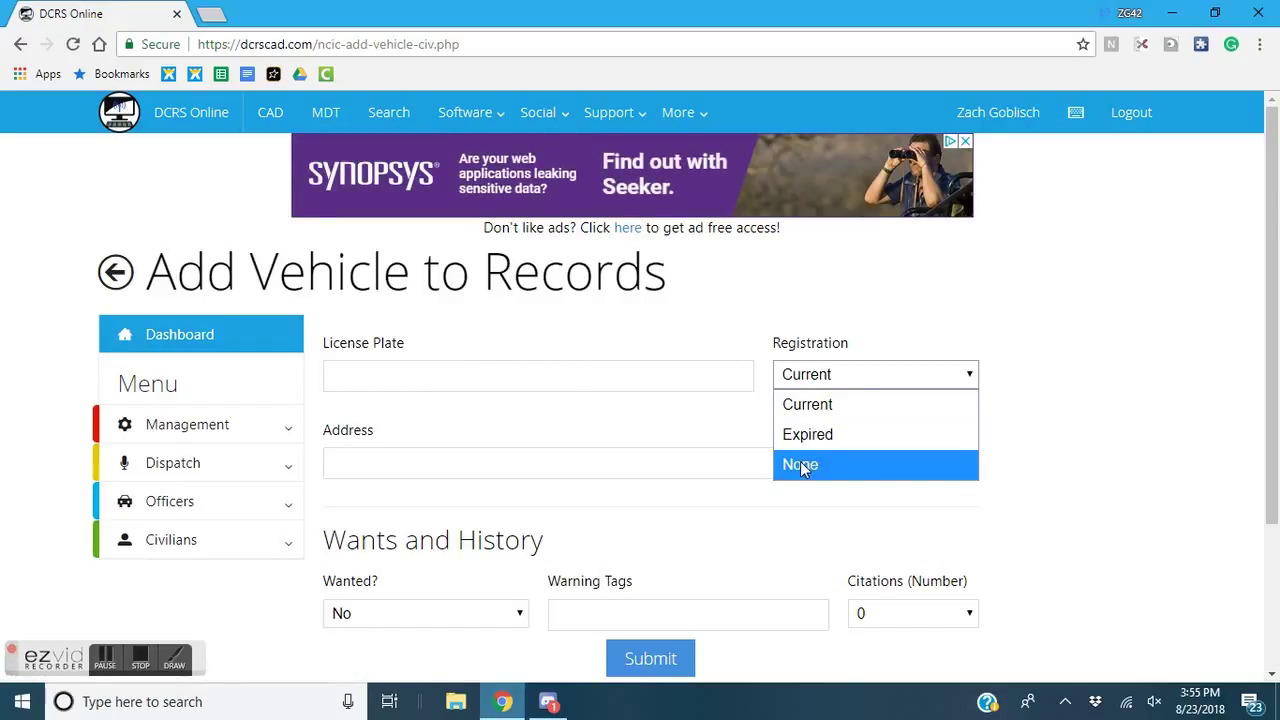
click(617, 423)
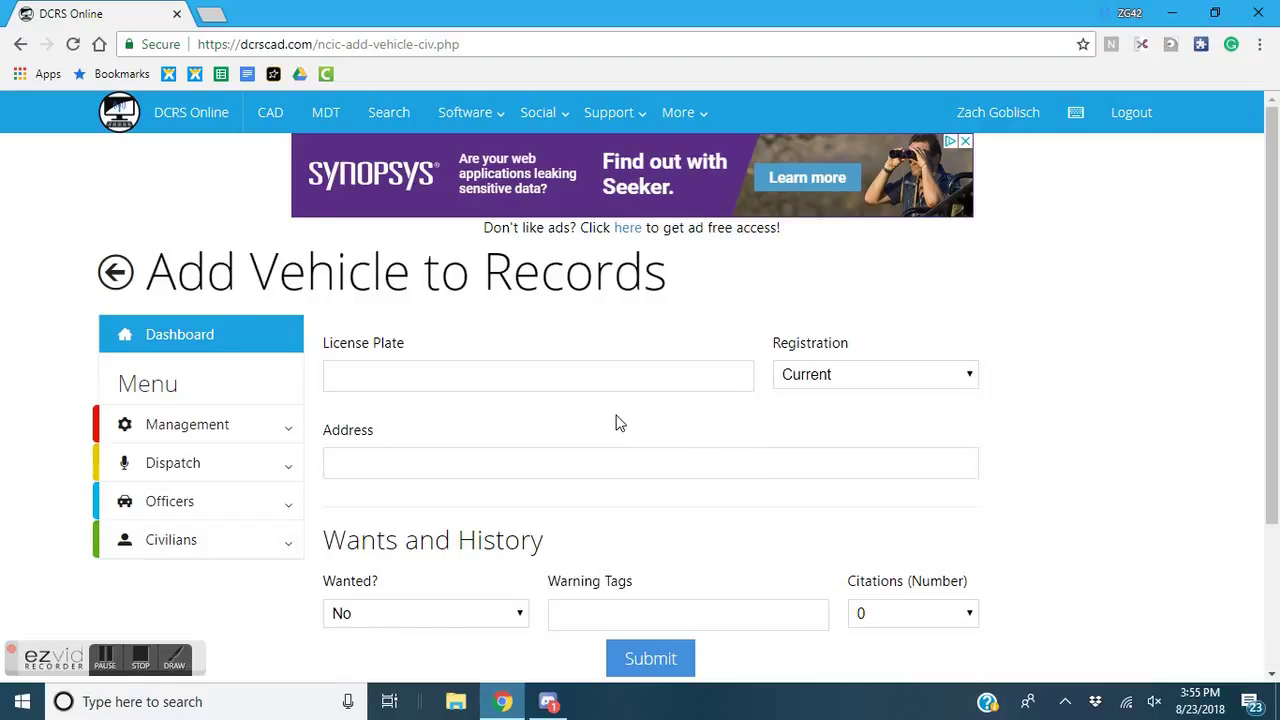
Step: Type a sample name into the Address field, then clear it again
scroll(523, 391, down, 3)
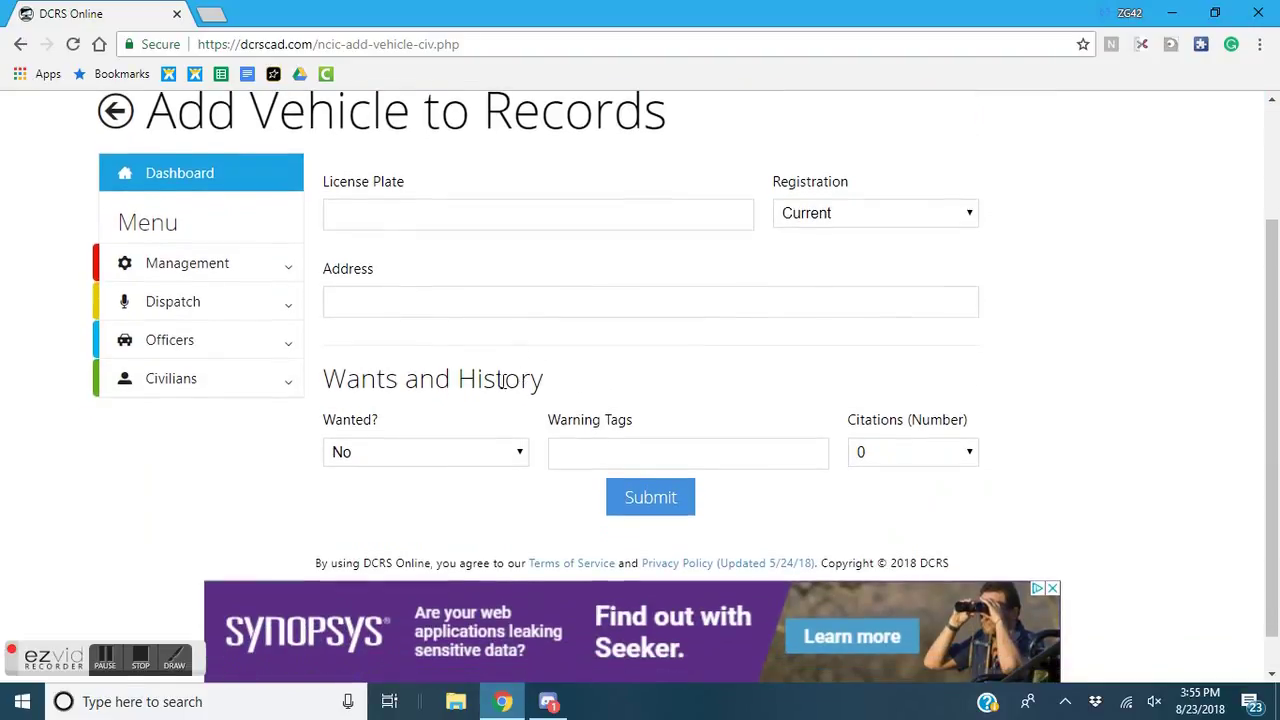
click(390, 309)
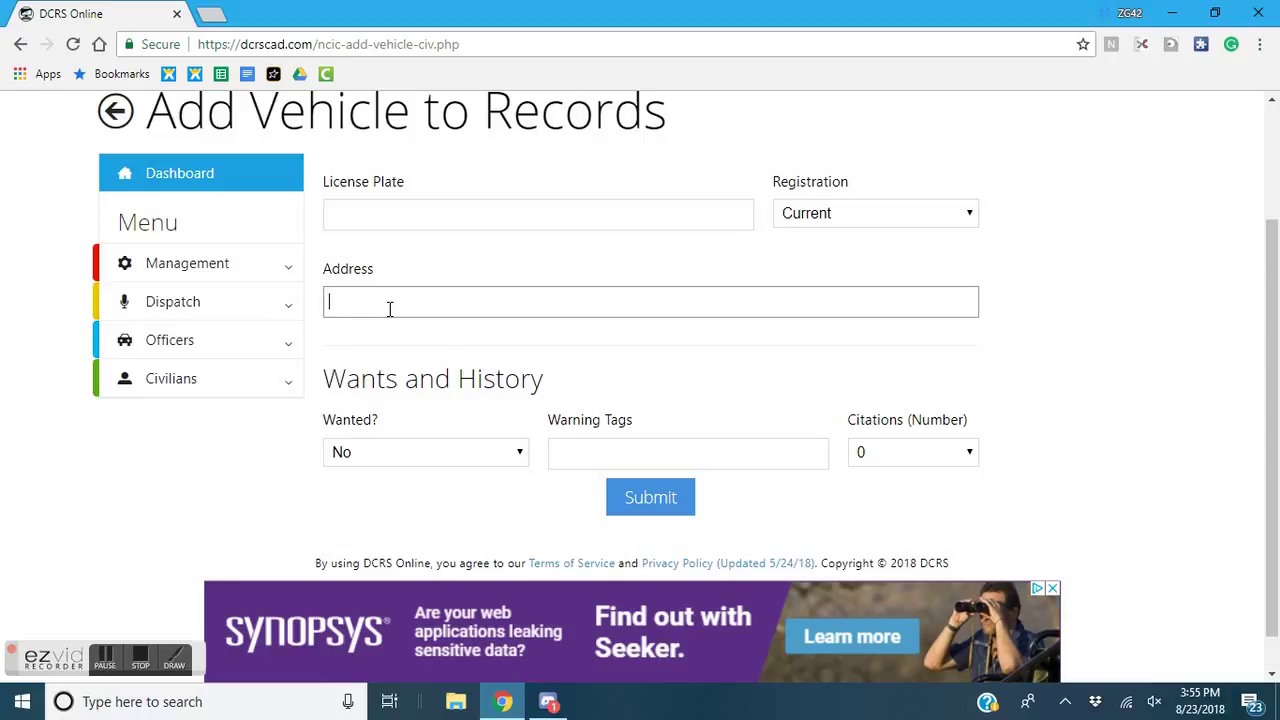
text(TJ Zachary)
key(ctrl+a)
key(BackSpace)
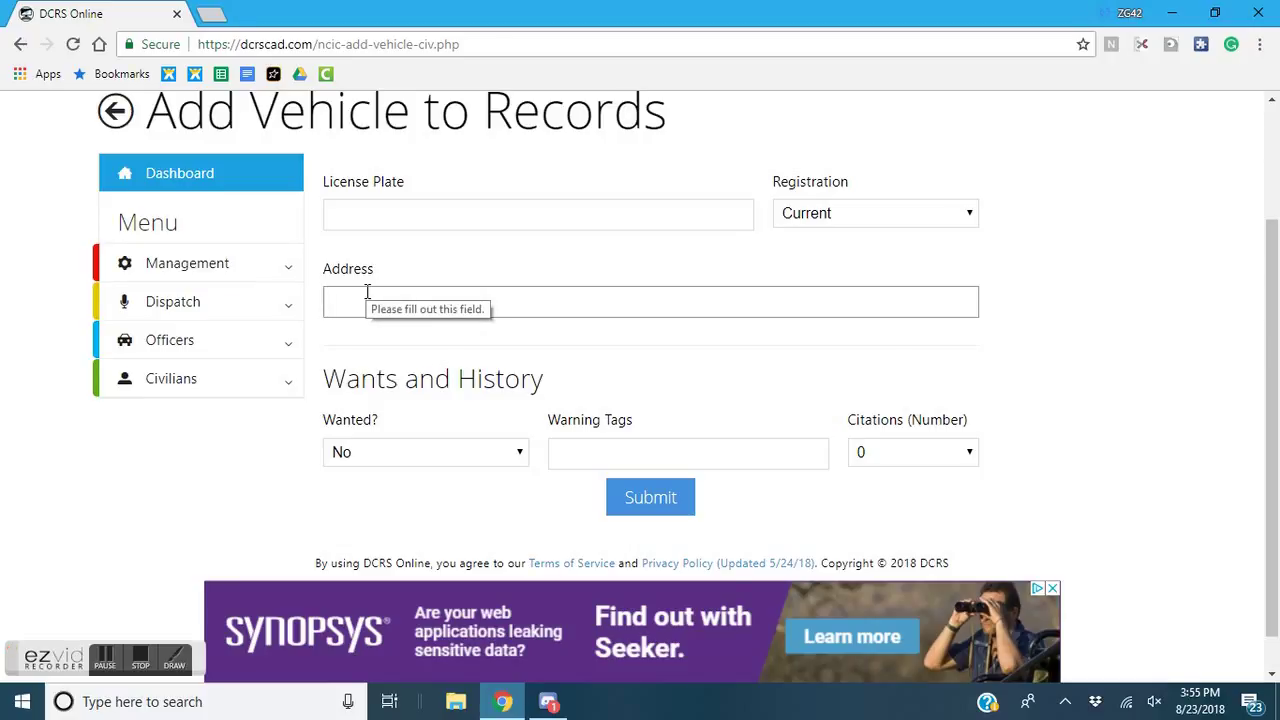
click(400, 222)
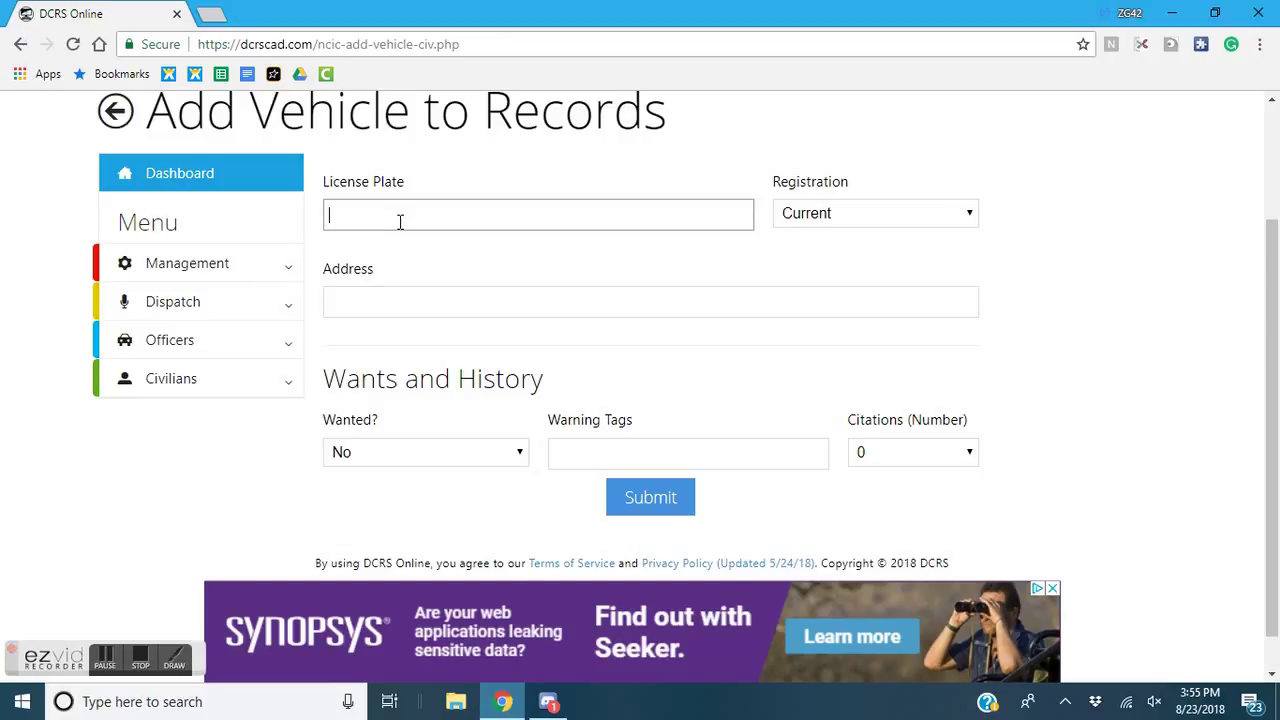
click(479, 457)
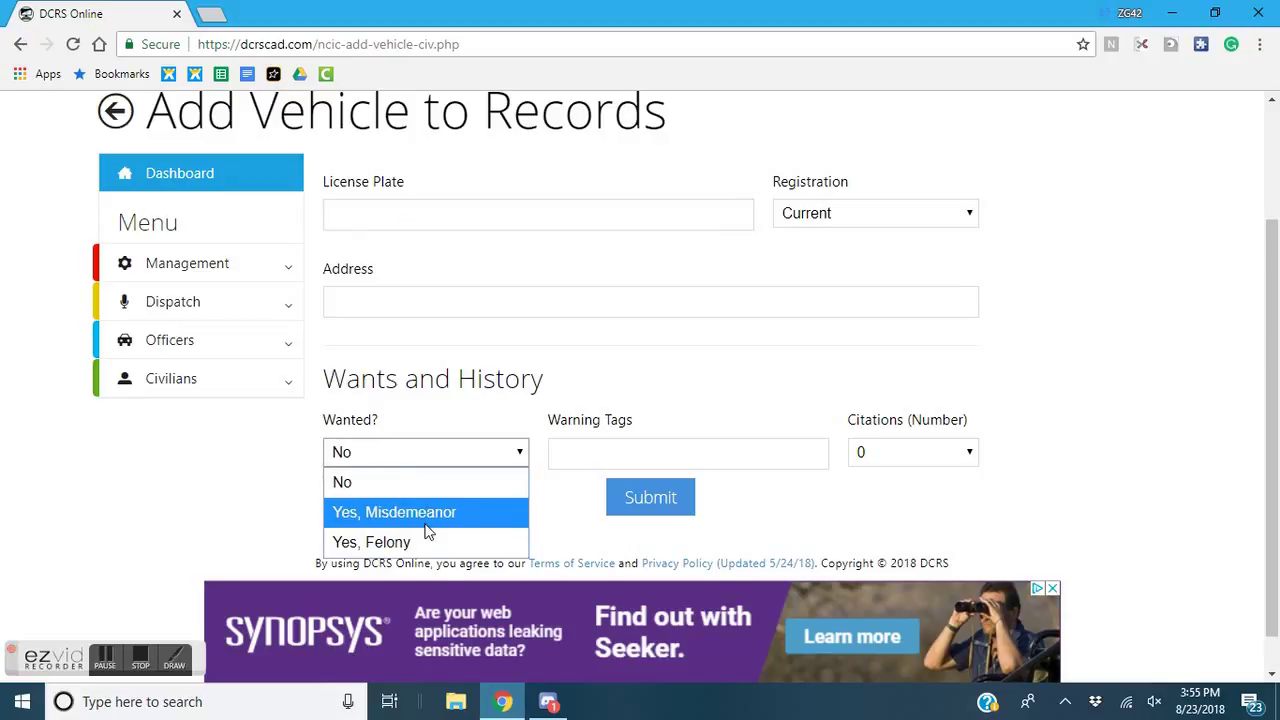
click(408, 456)
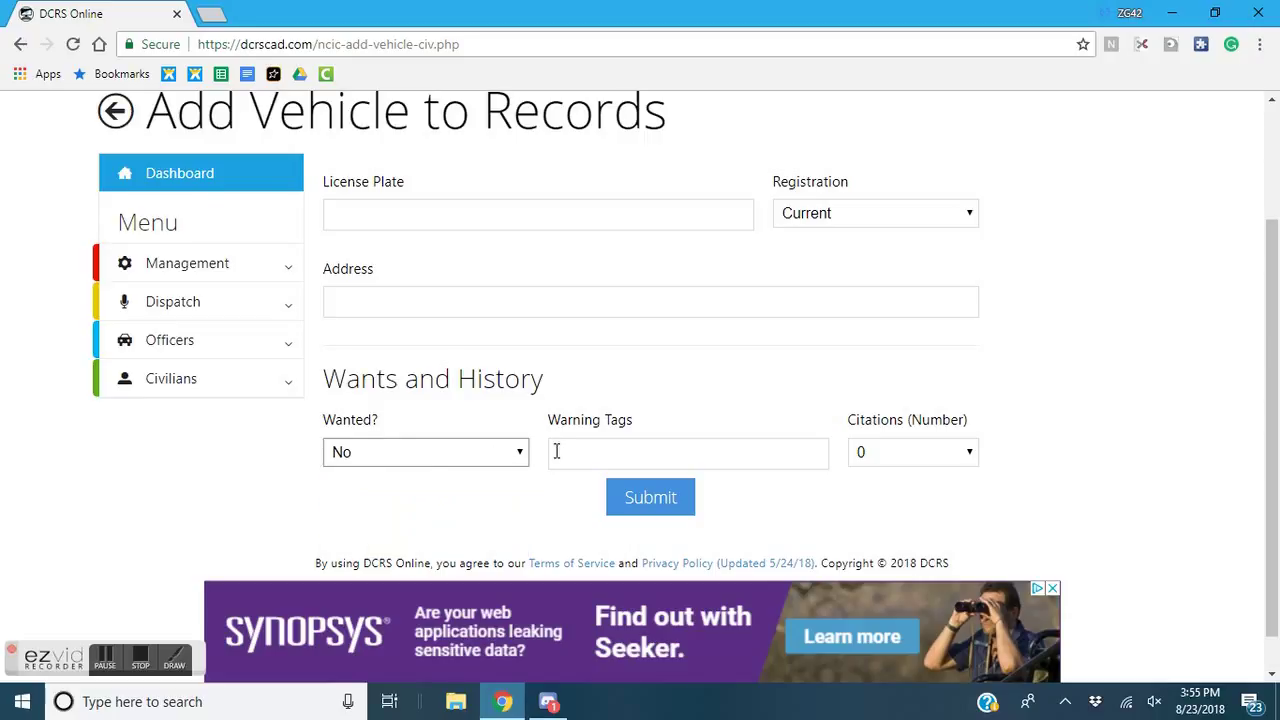
click(645, 424)
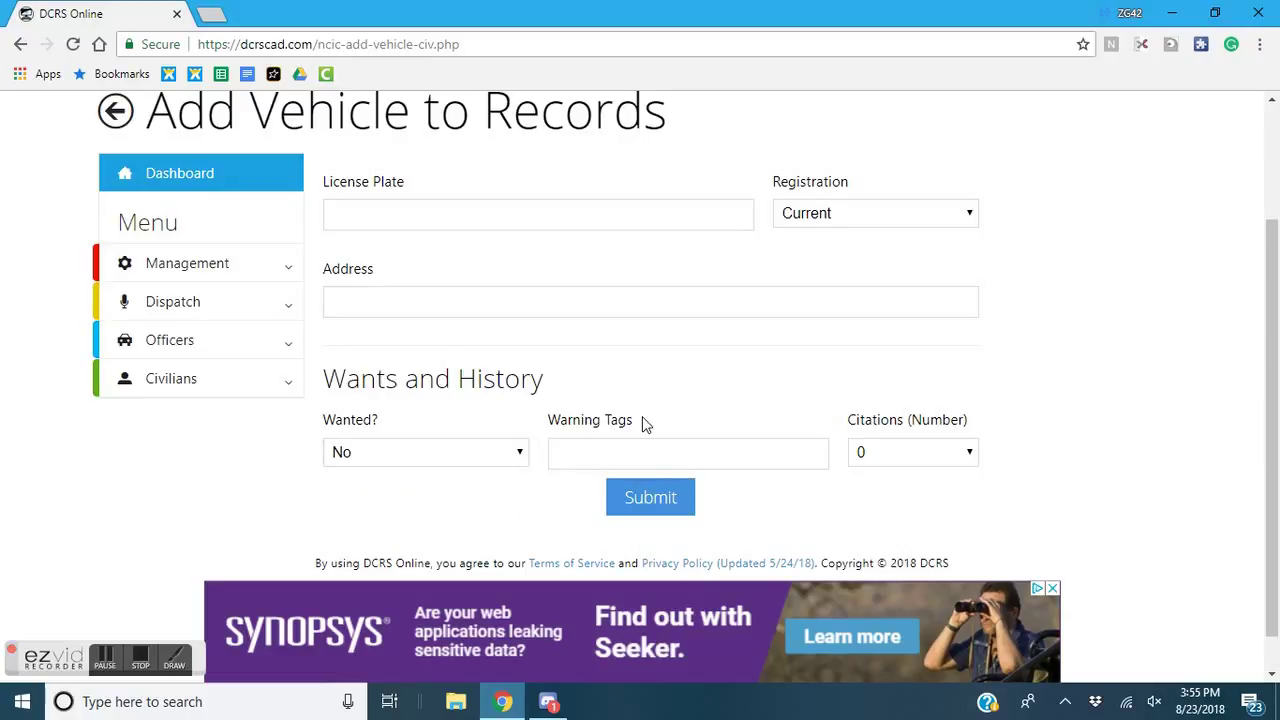
click(902, 458)
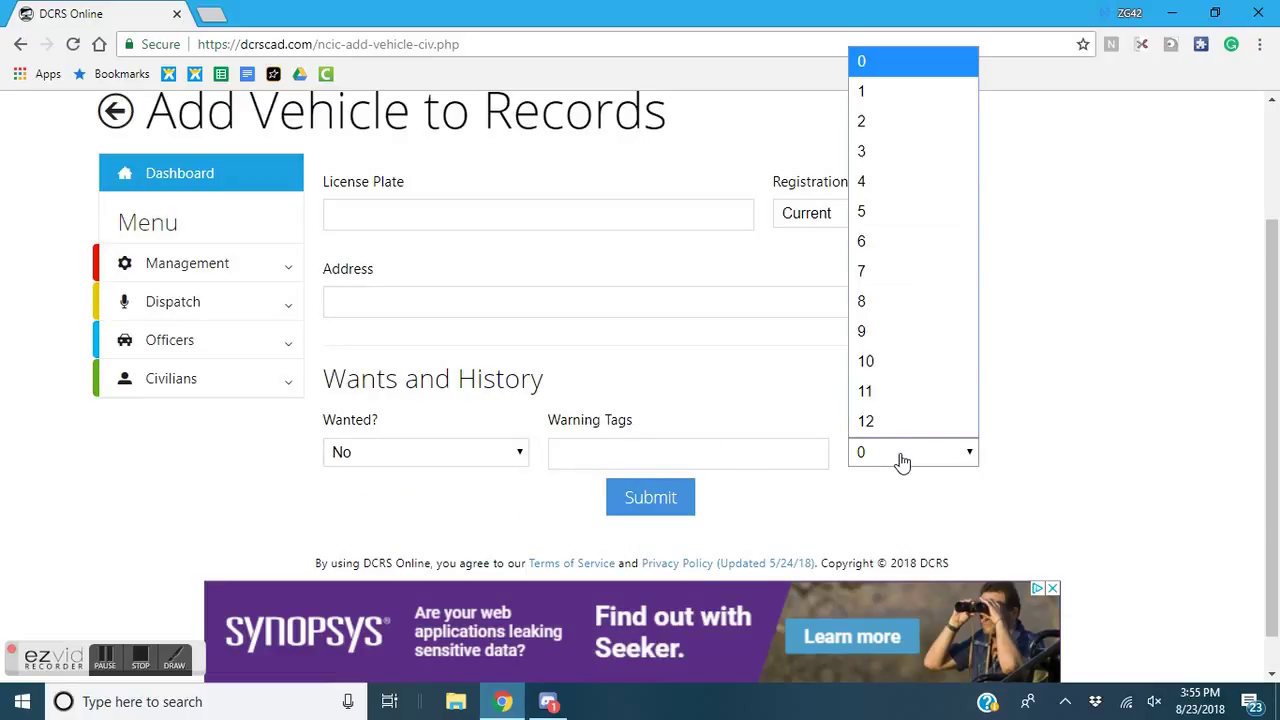
click(902, 460)
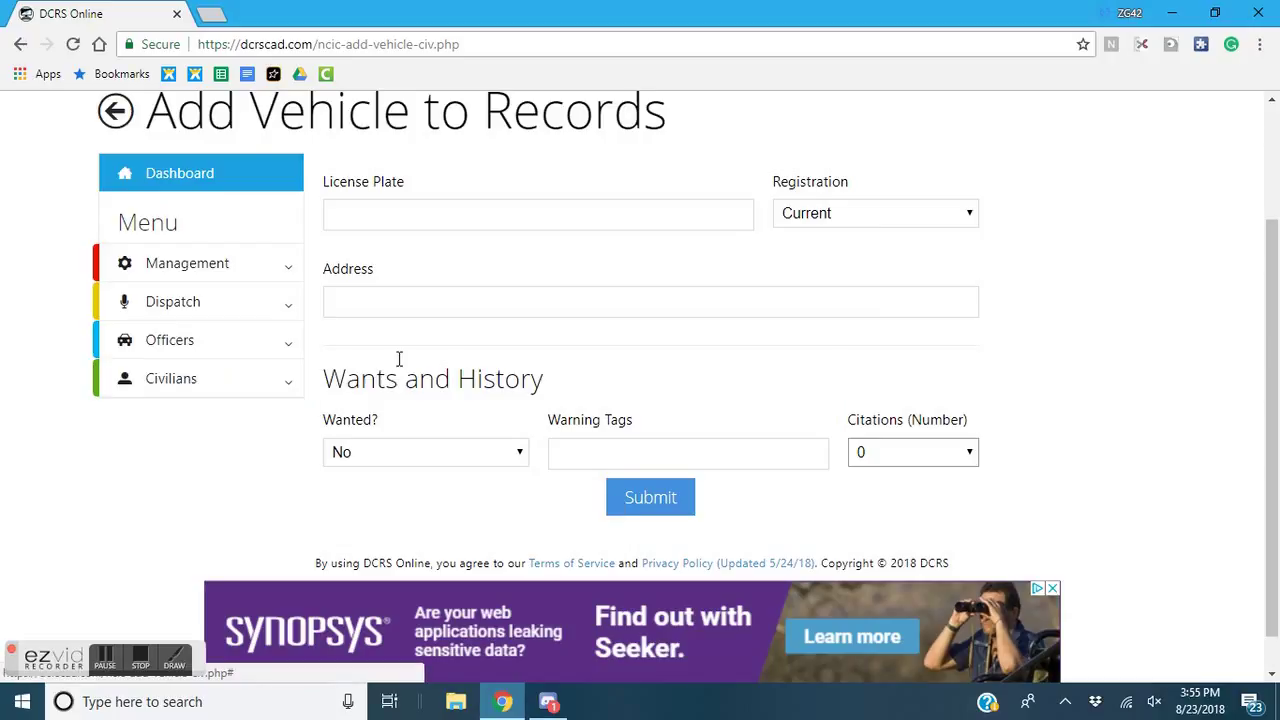
scroll(401, 365, up, 1)
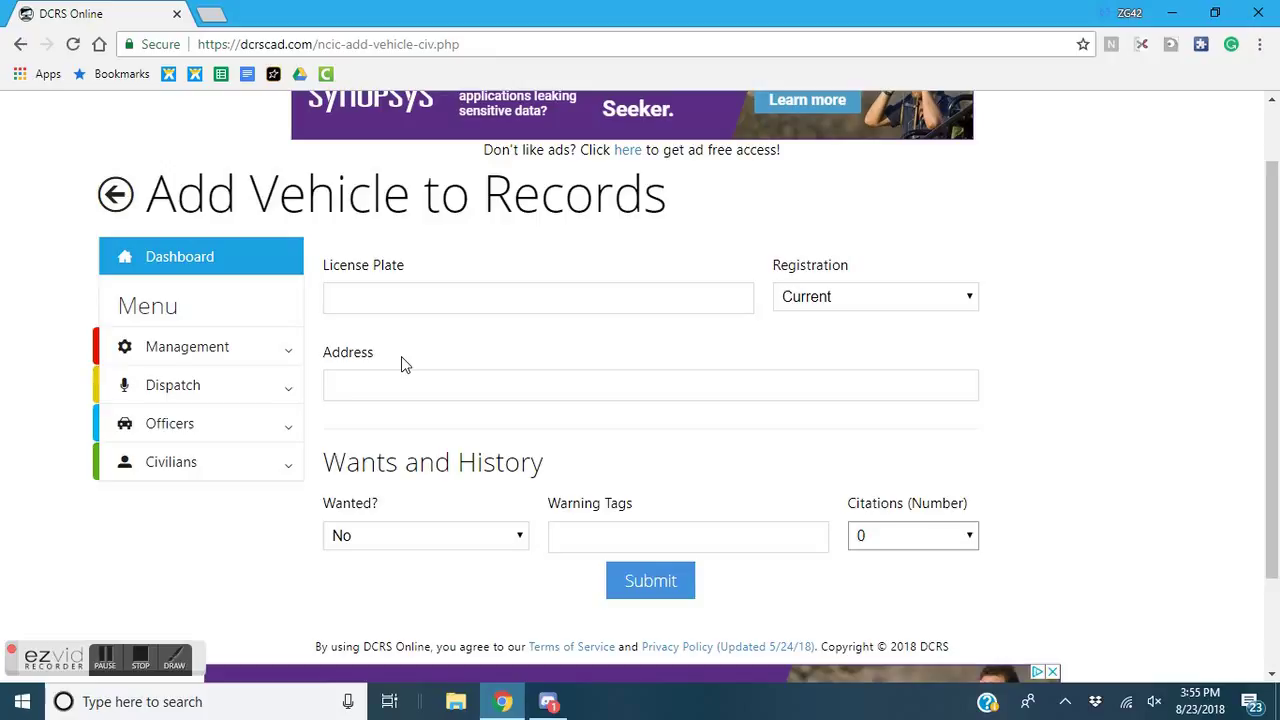